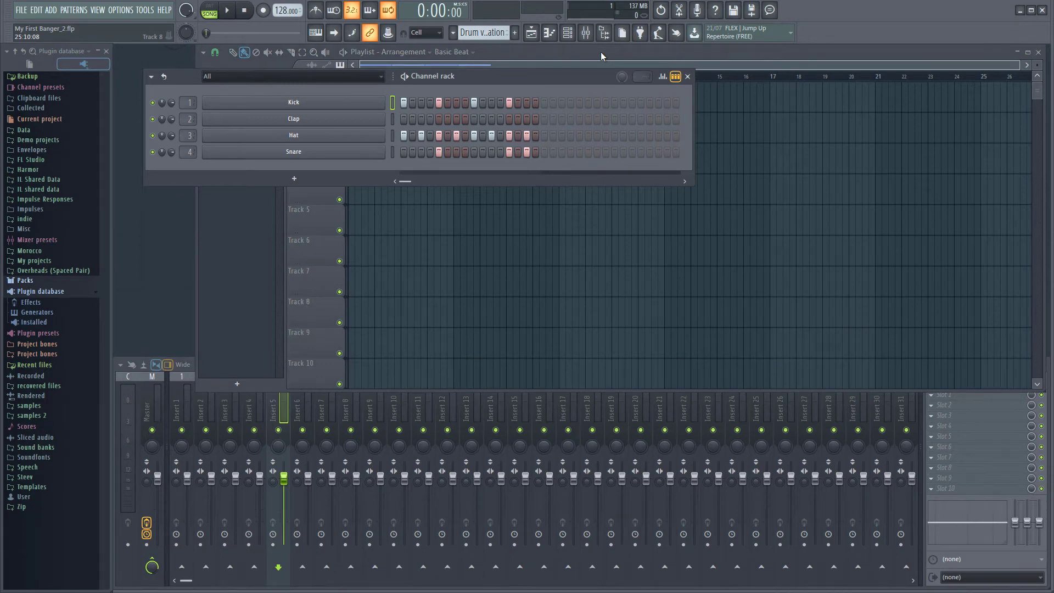
# Add a Sytrus channel below Snare, found by searching 'sytru' in the plugin browser, and close its window.
pyautogui.click(51, 10)
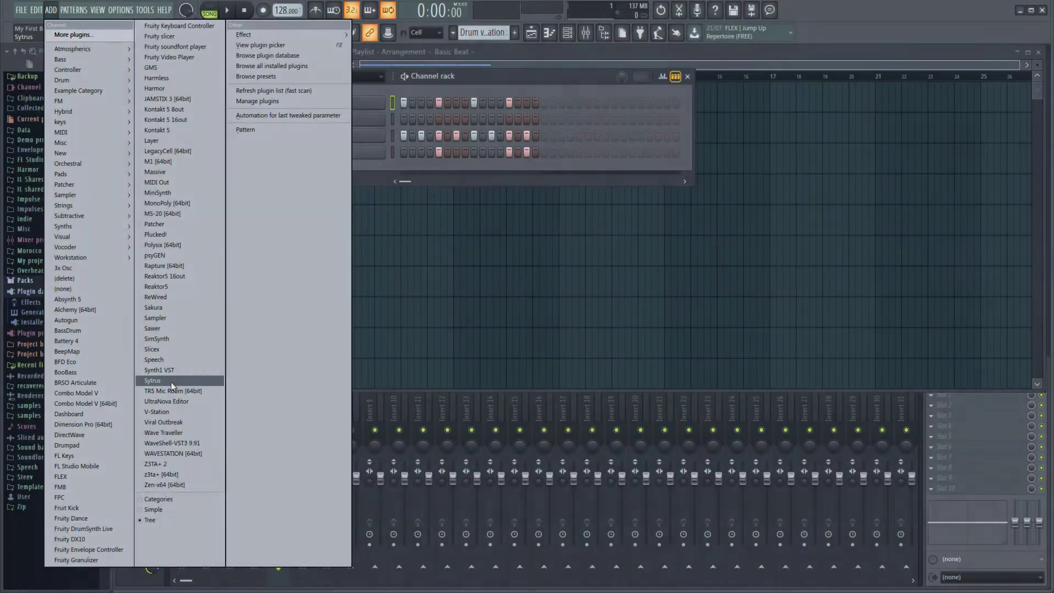
pyautogui.click(170, 381)
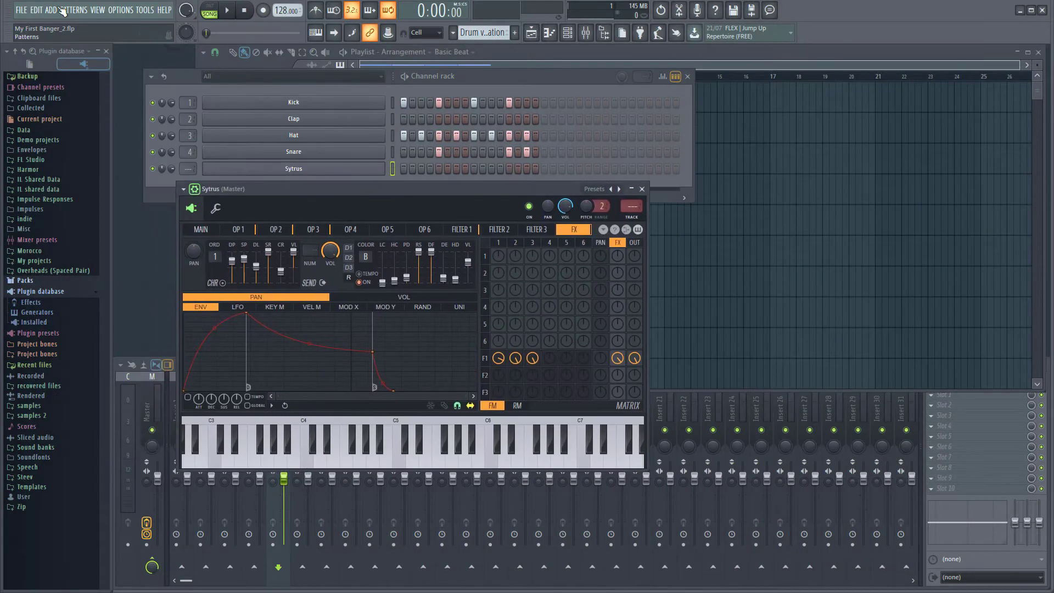
pyautogui.click(62, 10)
pyautogui.click(66, 34)
pyautogui.write('sytr')
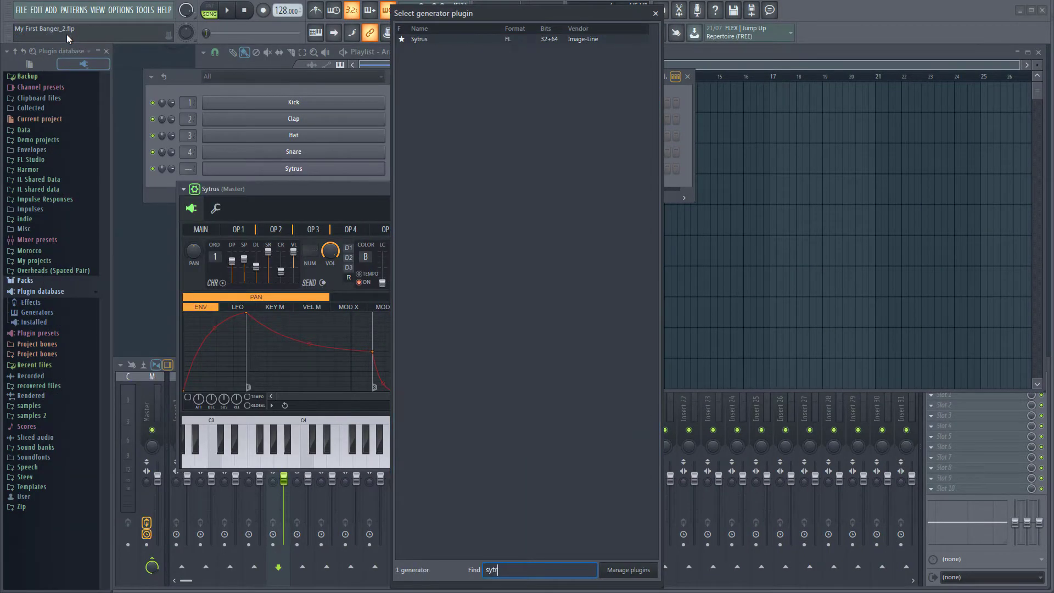
pyautogui.write('u')
pyautogui.click(420, 41)
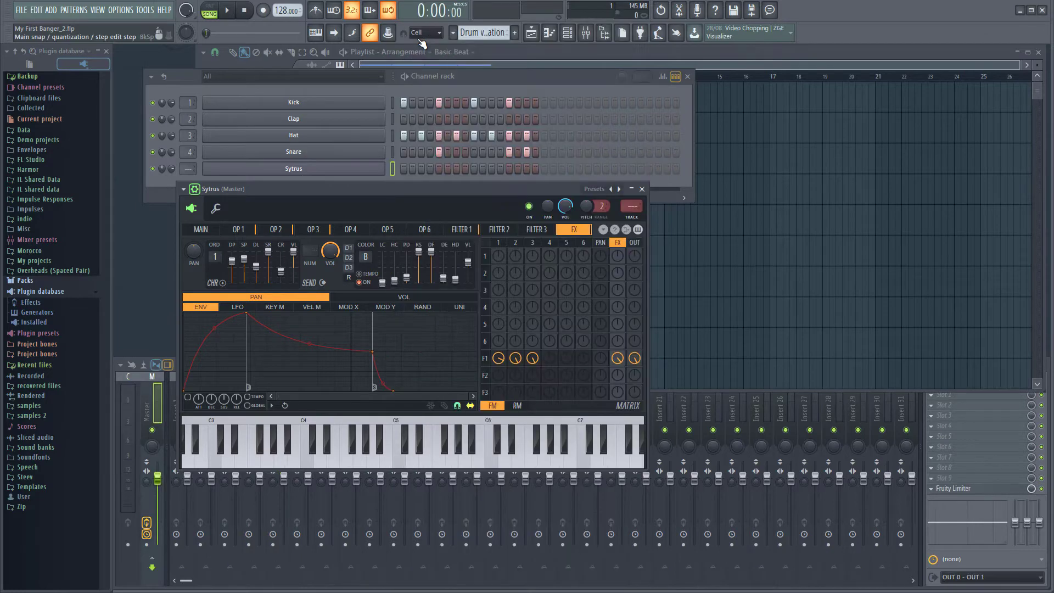
pyautogui.click(641, 189)
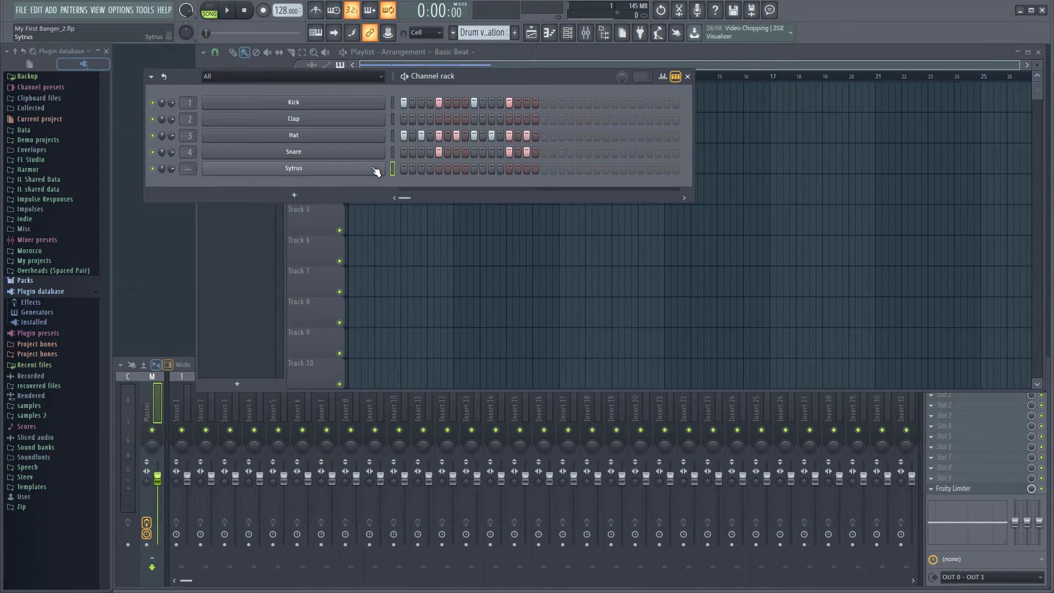
# Link the Sytrus channel to free mixer insert 5 with Ctrl+L.
pyautogui.hotkey('ctrl', 'l')
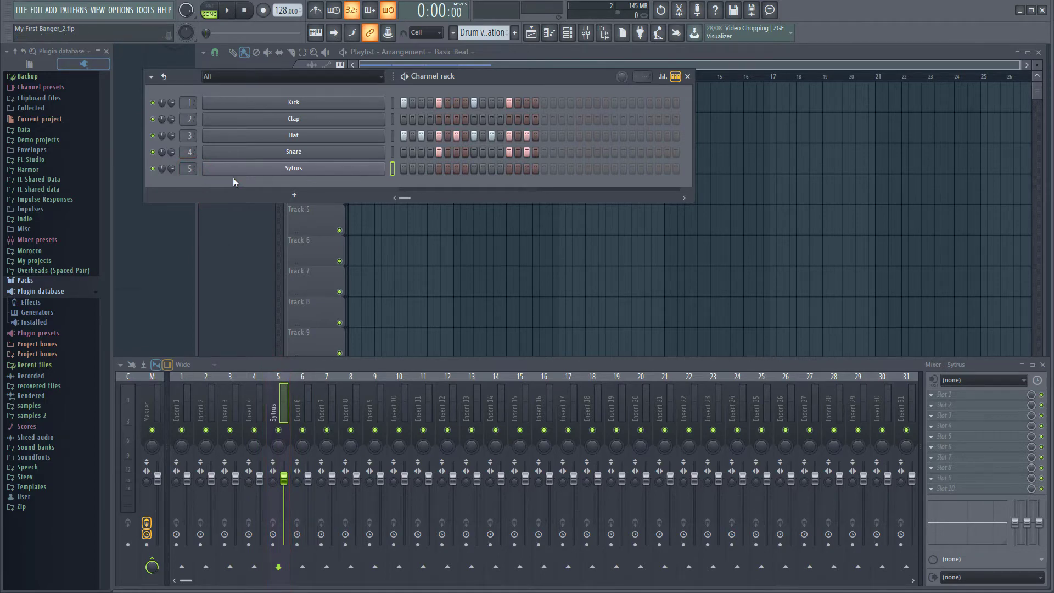
pyautogui.scroll(-2, 181, 168)
pyautogui.scroll(5, 181, 171)
pyautogui.scroll(-3, 181, 171)
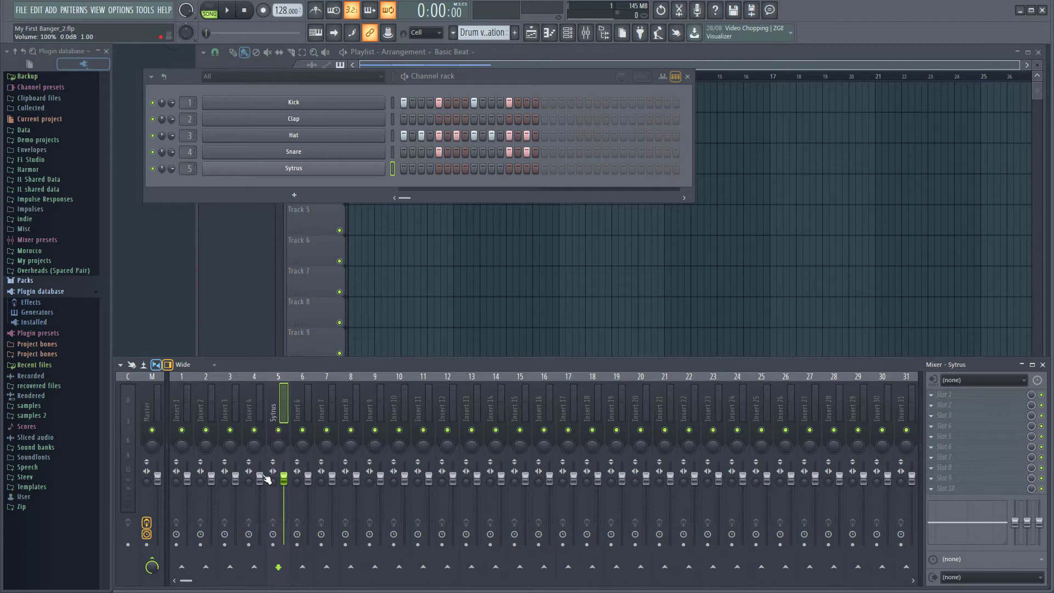
pyautogui.moveTo(284, 477); pyautogui.dragTo(283, 512)
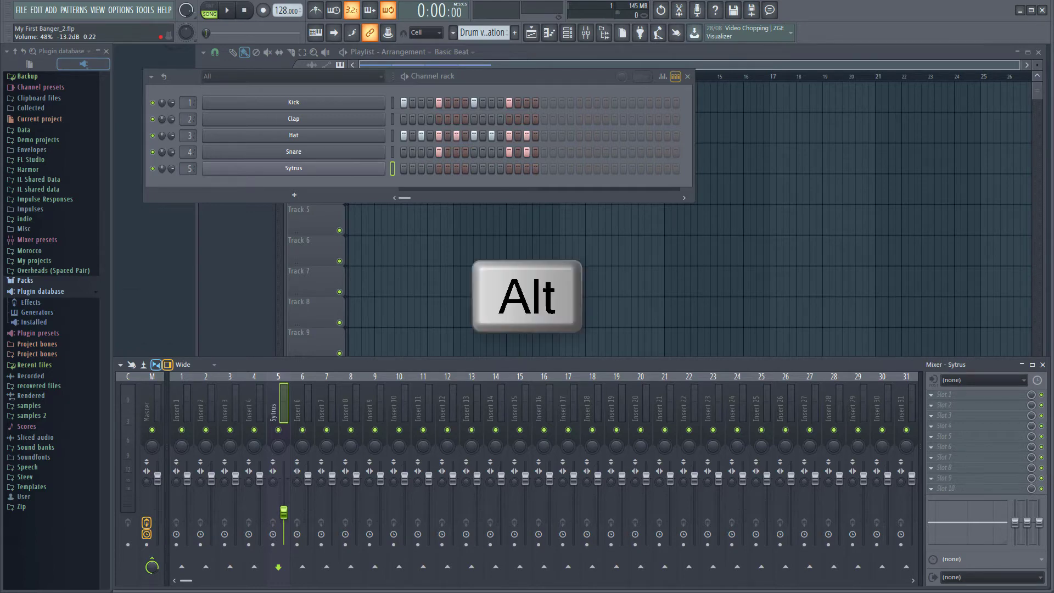
pyautogui.keyDown('alt'); pyautogui.click(284, 513); pyautogui.keyUp('alt')
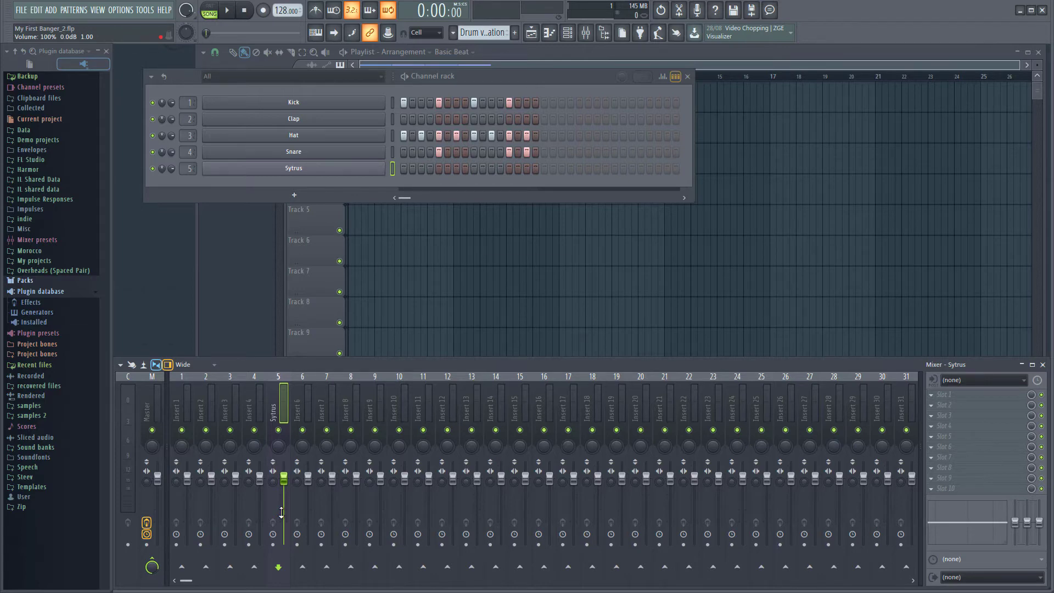
pyautogui.press('F6')
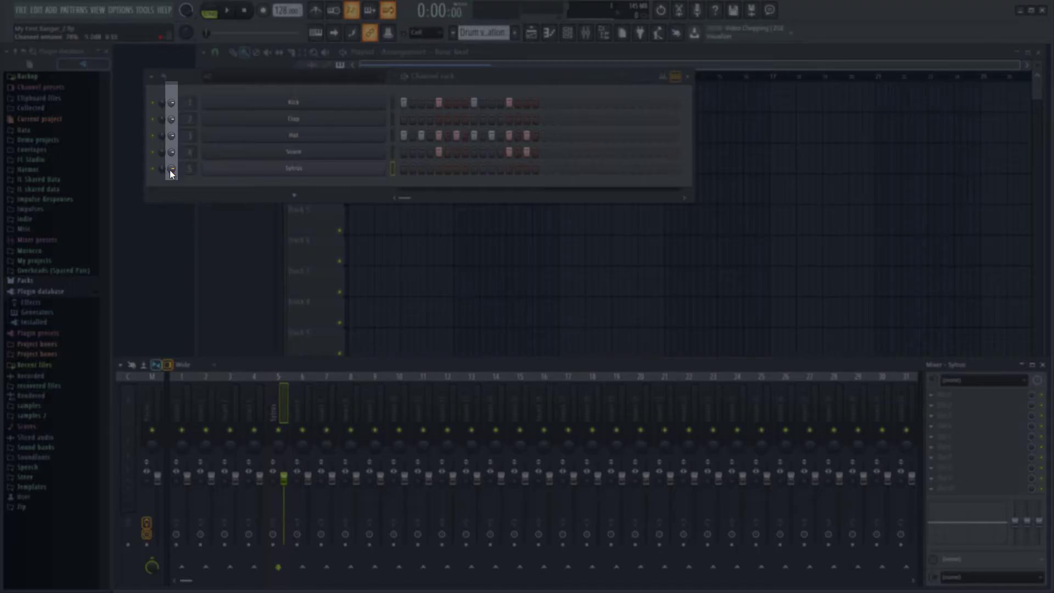
pyautogui.moveTo(170, 172); pyautogui.dragTo(170, 203)
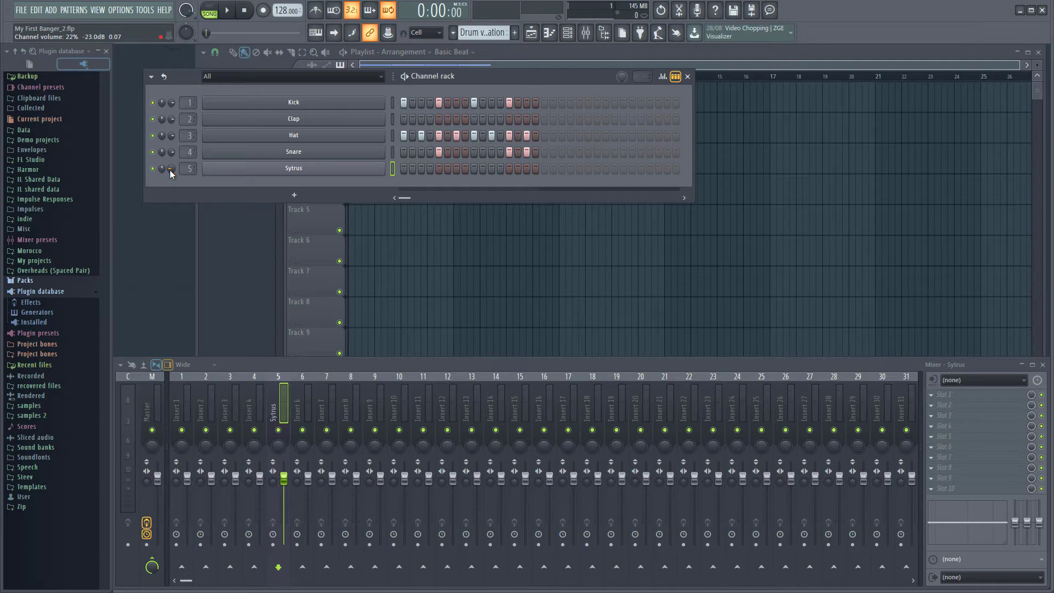
pyautogui.keyDown('alt'); pyautogui.click(170, 170); pyautogui.keyUp('alt')
# Load the Bass > Bass 03 preset into Sytrus and audition it on the keyboard.
pyautogui.click(236, 170)
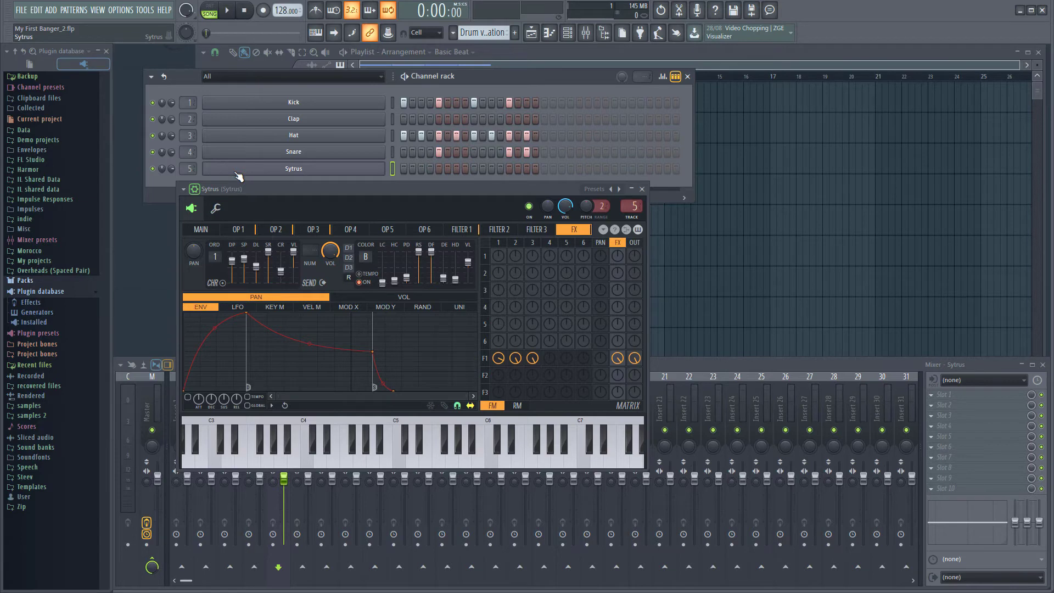
pyautogui.click(603, 192)
pyautogui.moveTo(617, 178)
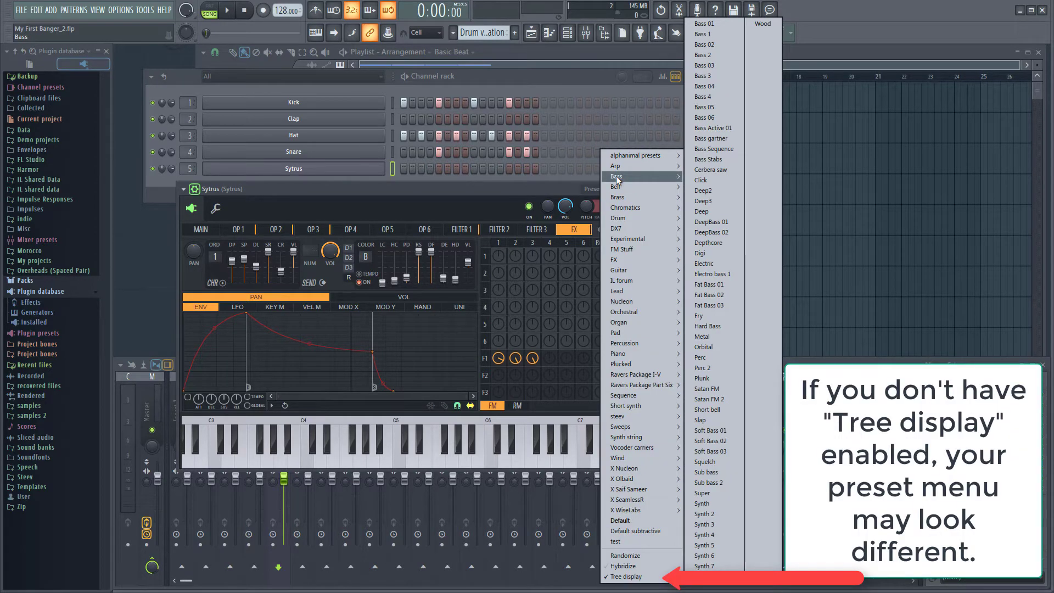
pyautogui.click(723, 65)
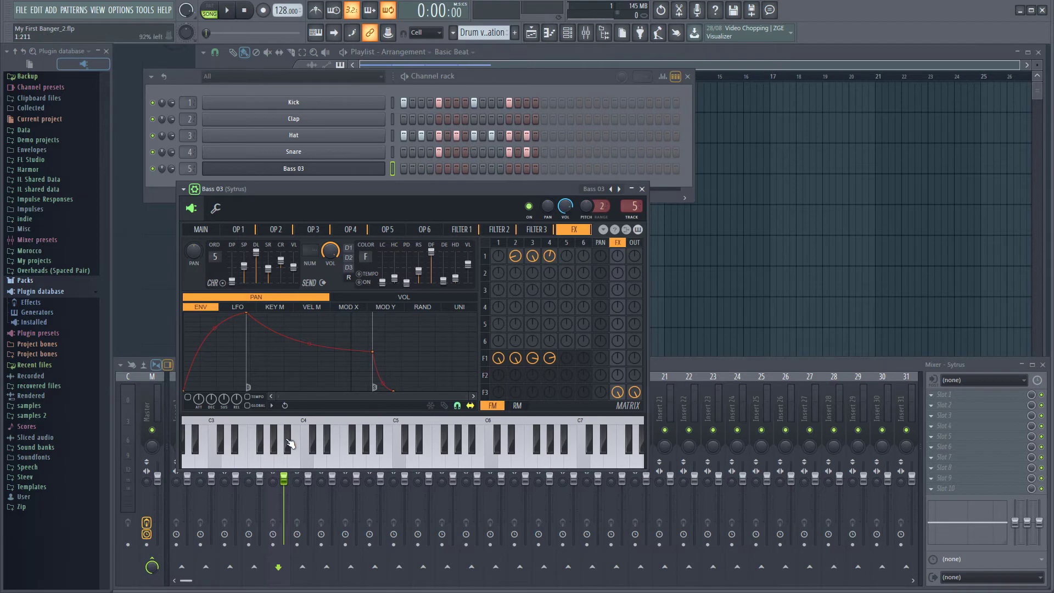
pyautogui.click(233, 466)
pyautogui.click(232, 465)
# Create a new reddish pattern named 'Bass' and bring the playlist to the front.
pyautogui.press('F4')
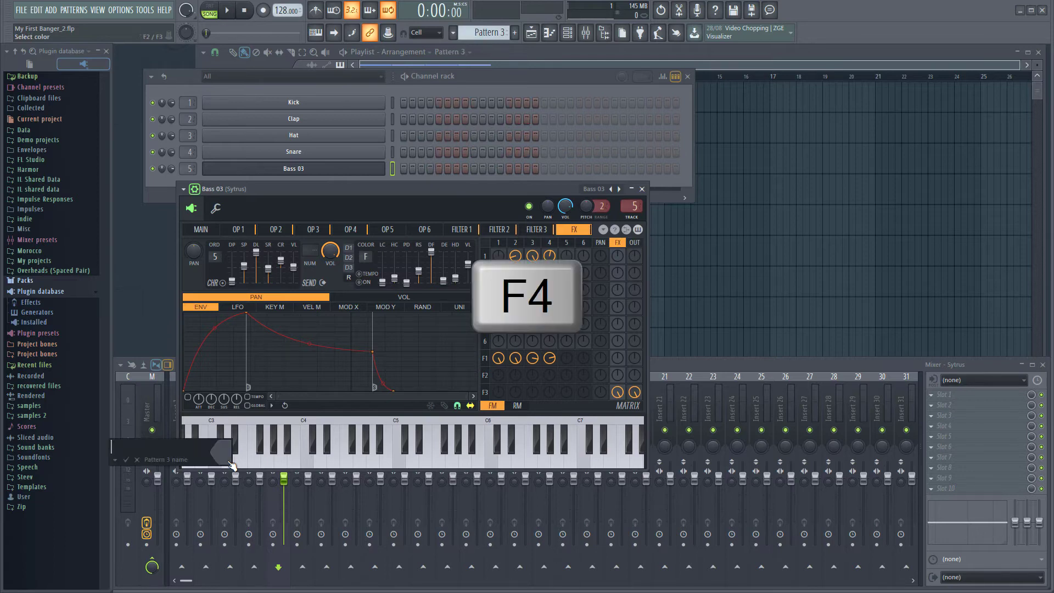
pyautogui.write('Bass')
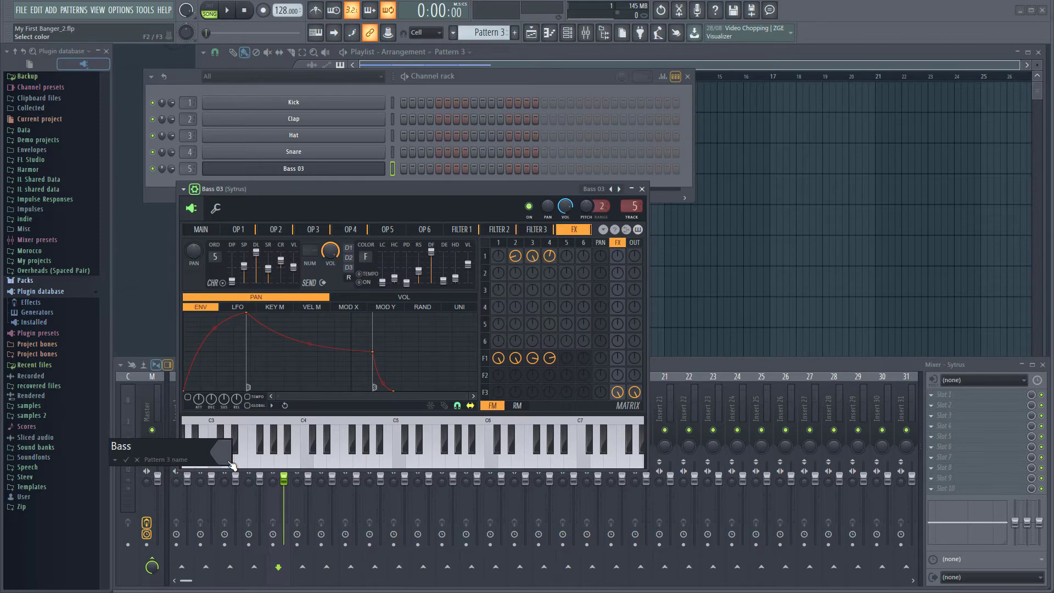
pyautogui.press('F2')
pyautogui.press('F2')
pyautogui.press('F2')
pyautogui.press('Return')
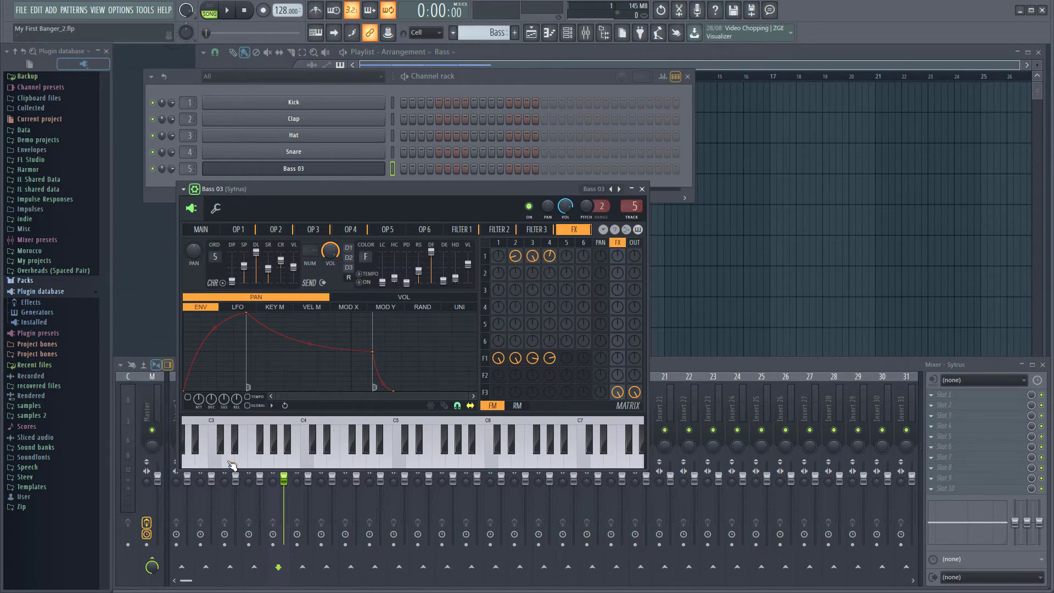
pyautogui.press('F5')
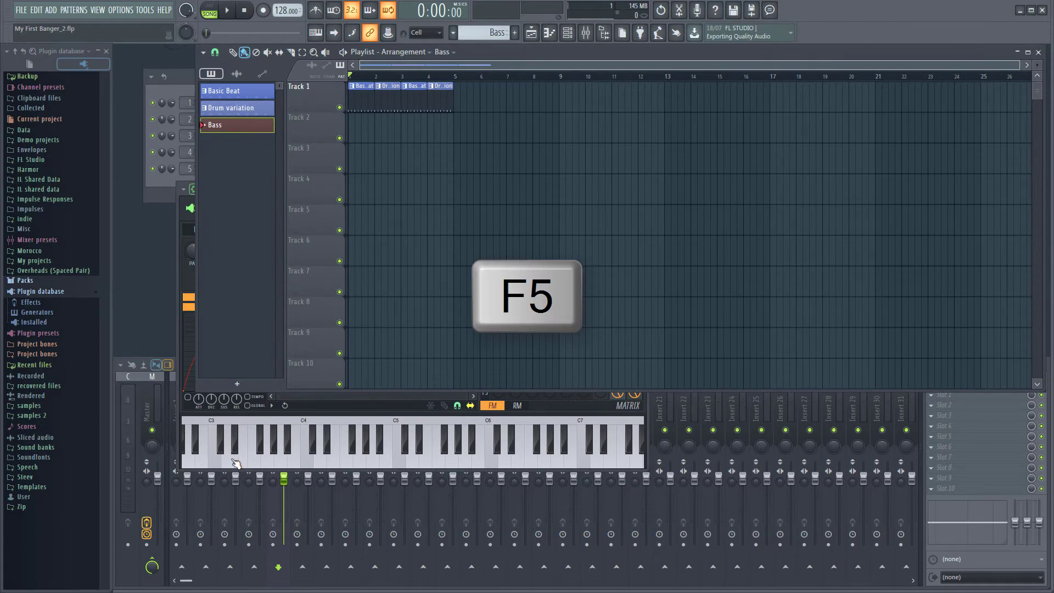
# Paint a Bass pattern clip on Track 2 at bar 1, then return to the channel rack.
pyautogui.click(352, 137)
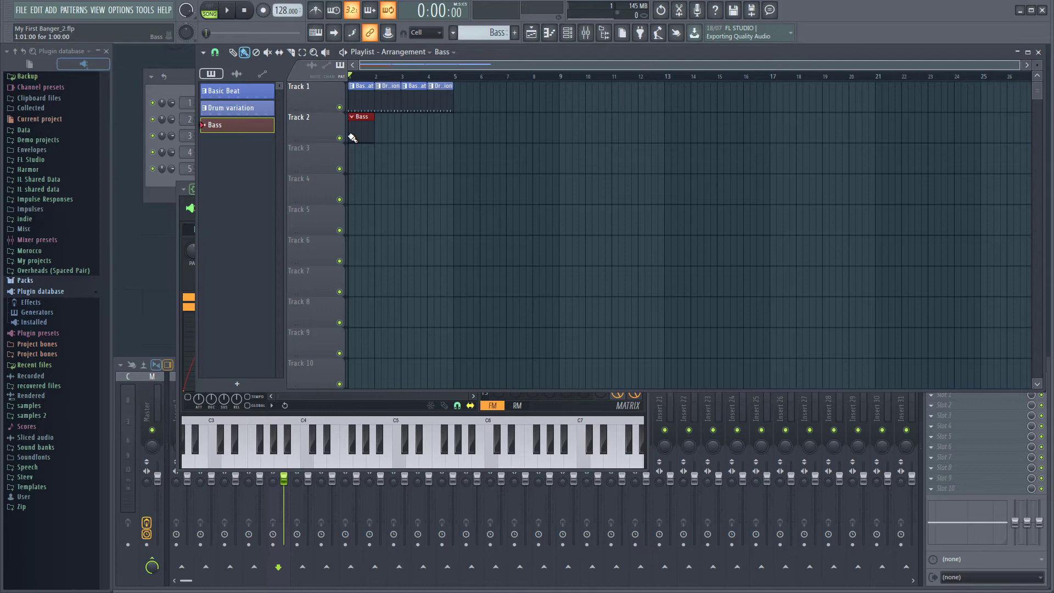
pyautogui.press('F6')
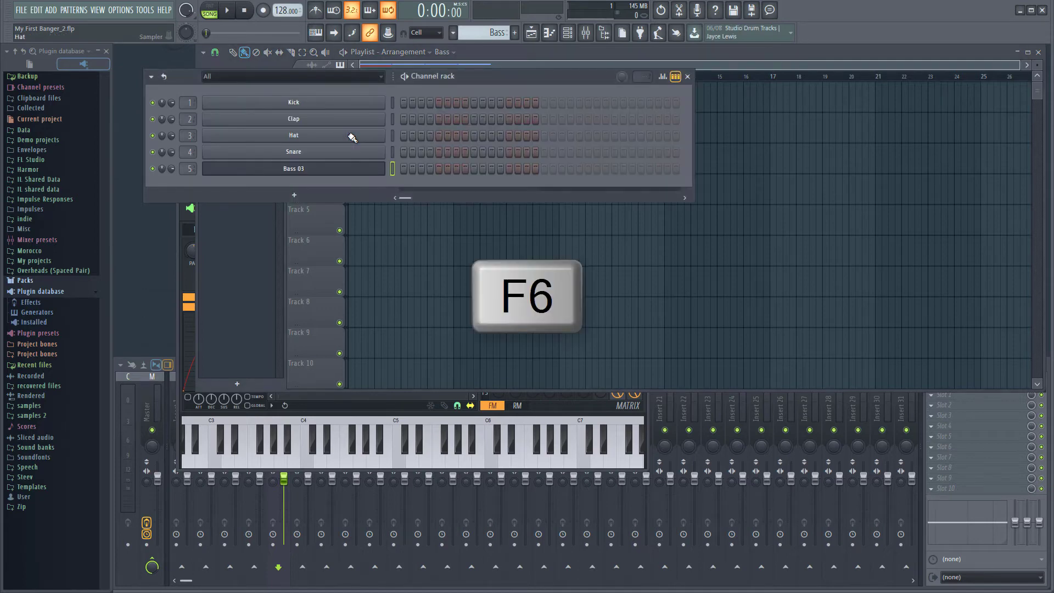
# Open the piano roll for the Bass 03 channel from its right-click menu.
pyautogui.rightClick(382, 172)
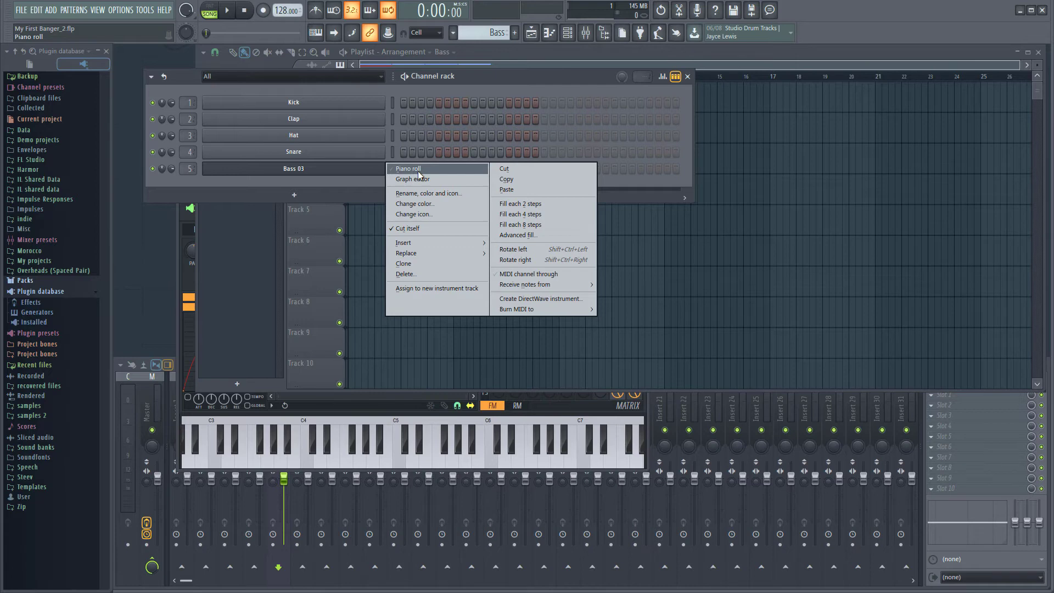
pyautogui.click(419, 175)
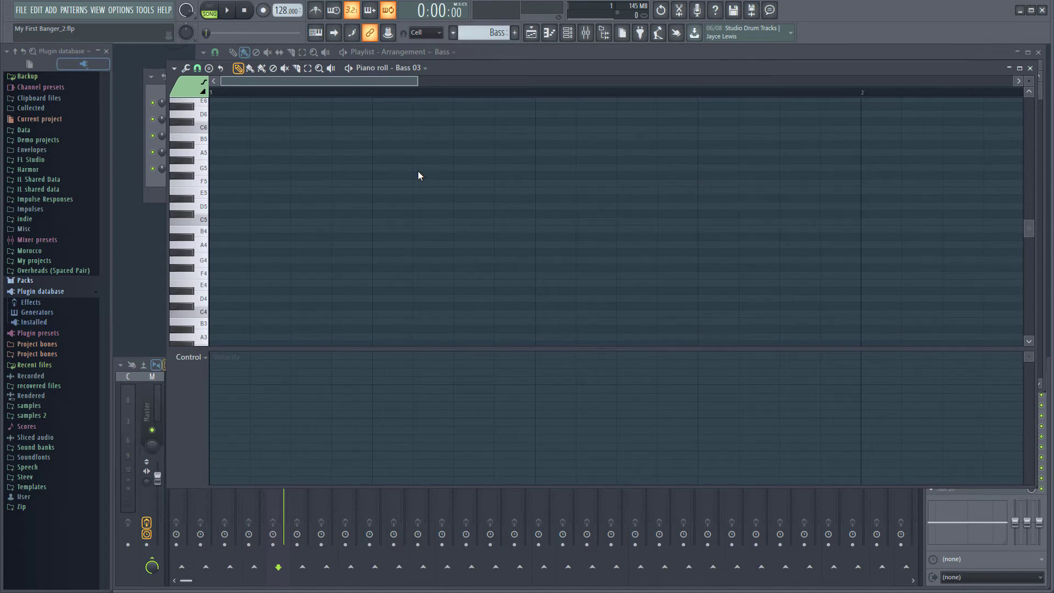
# Switch the piano roll keyboard style to Classic from the options View menu.
pyautogui.scroll(-1, 423, 175)
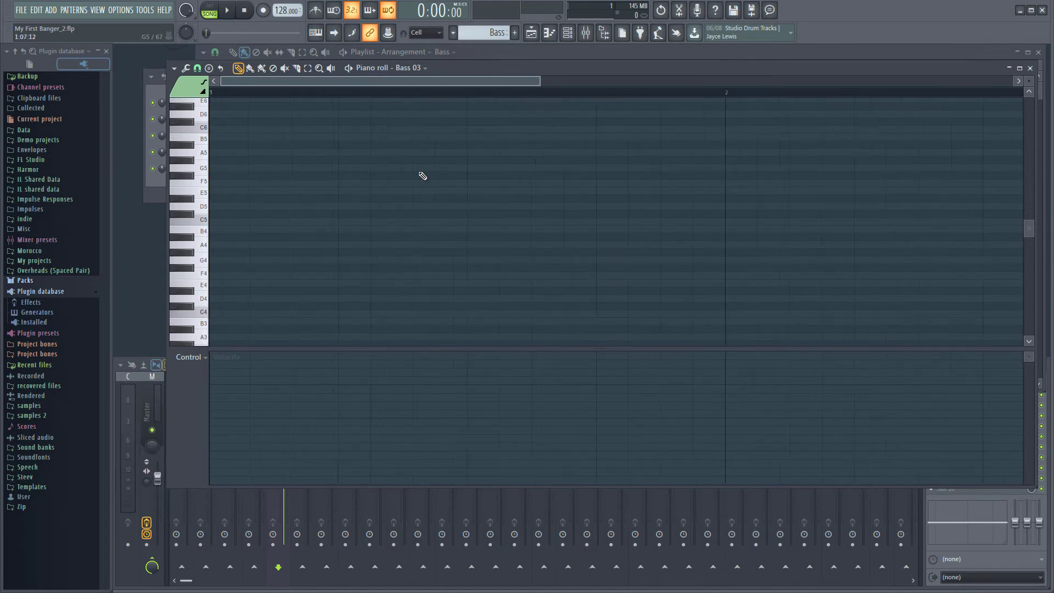
pyautogui.scroll(-2, 423, 176)
pyautogui.scroll(-1, 423, 176)
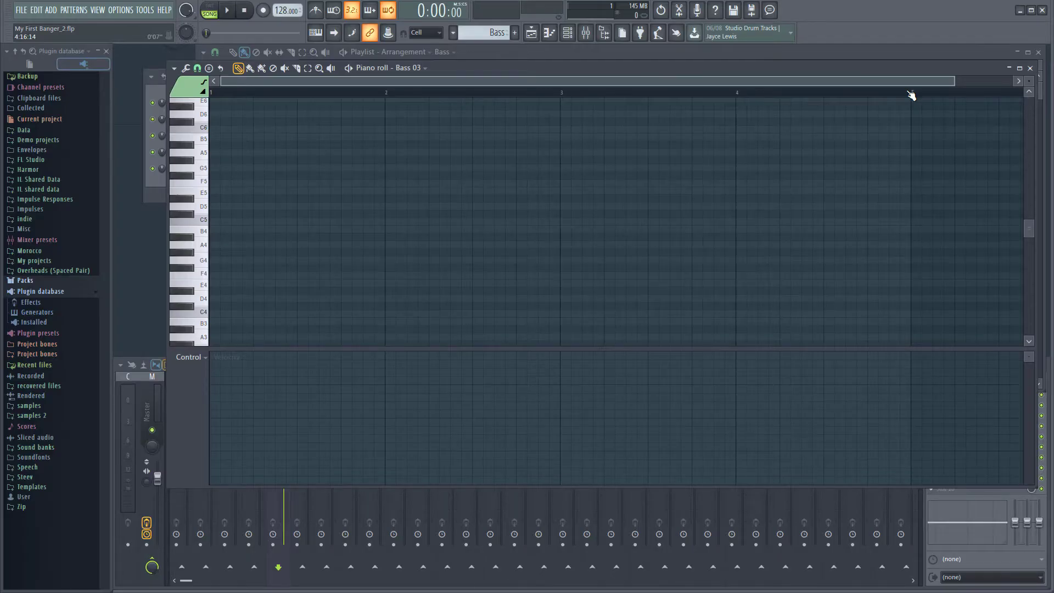
pyautogui.click(176, 68)
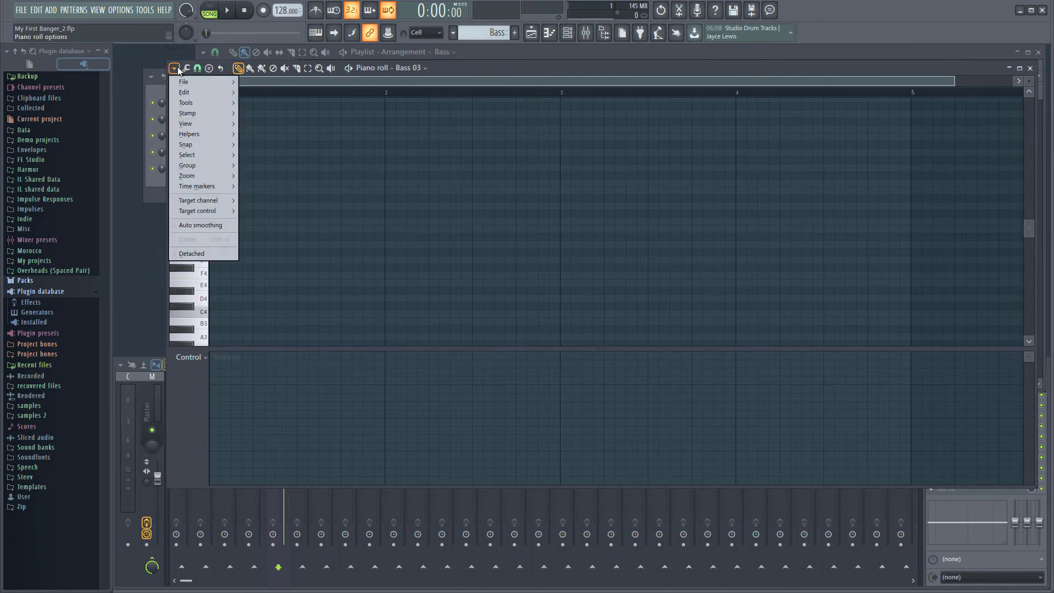
pyautogui.moveTo(200, 123)
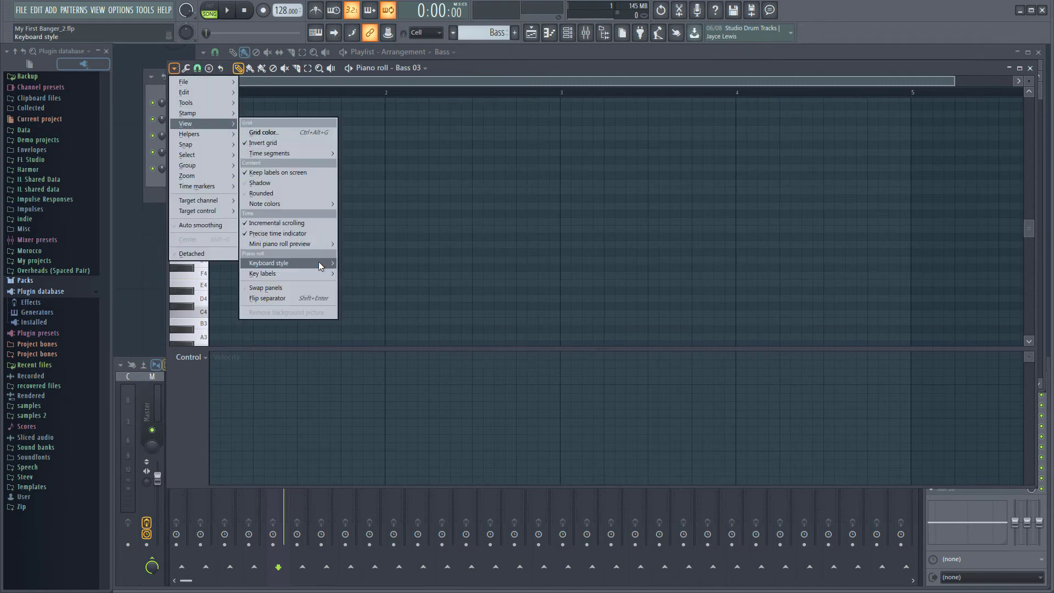
pyautogui.moveTo(320, 266)
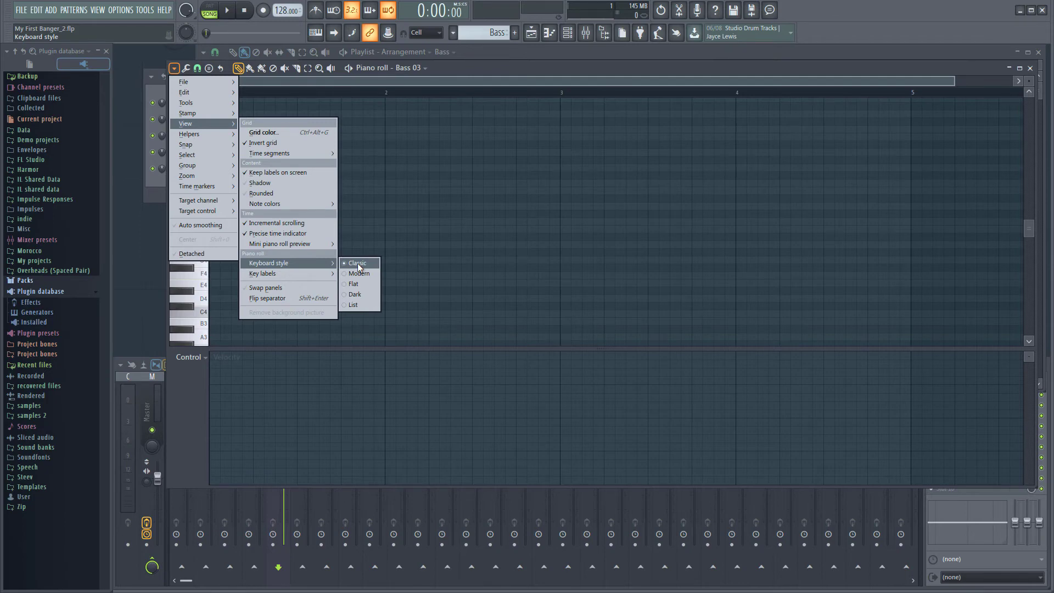
pyautogui.click(360, 267)
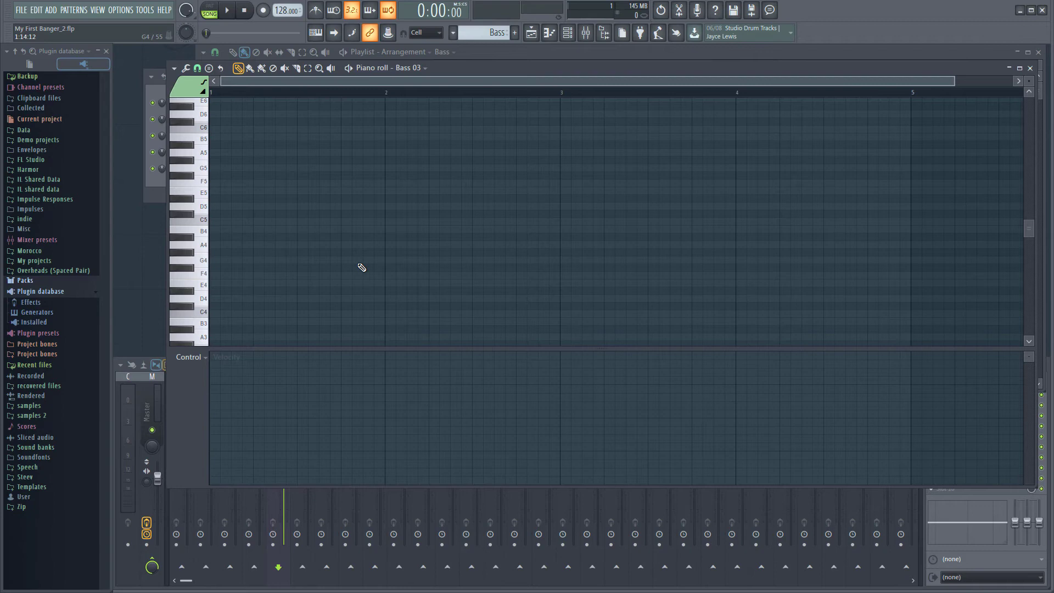
pyautogui.click(321, 253)
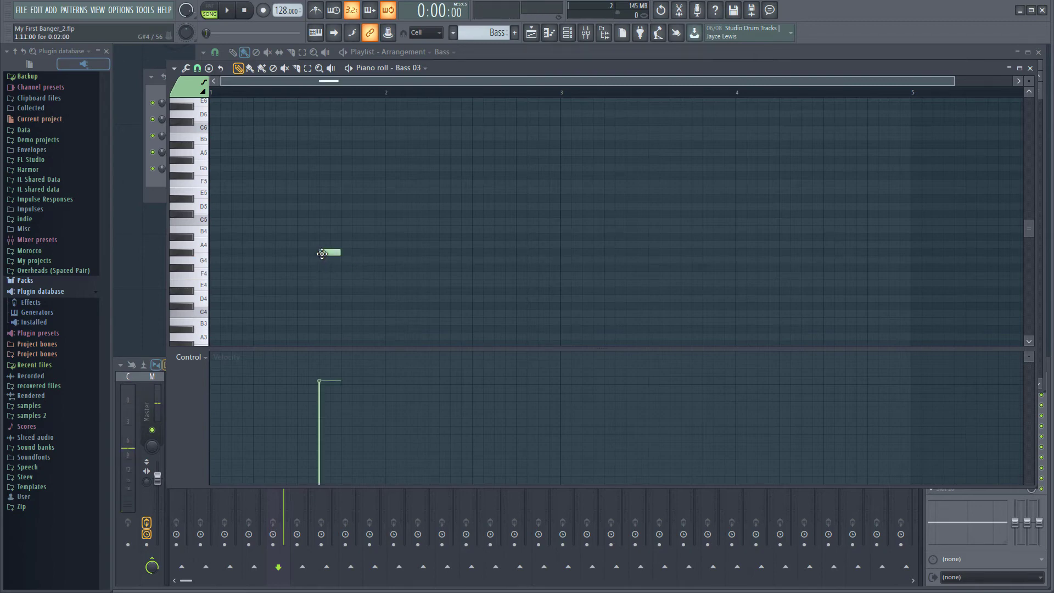
pyautogui.rightClick(321, 253)
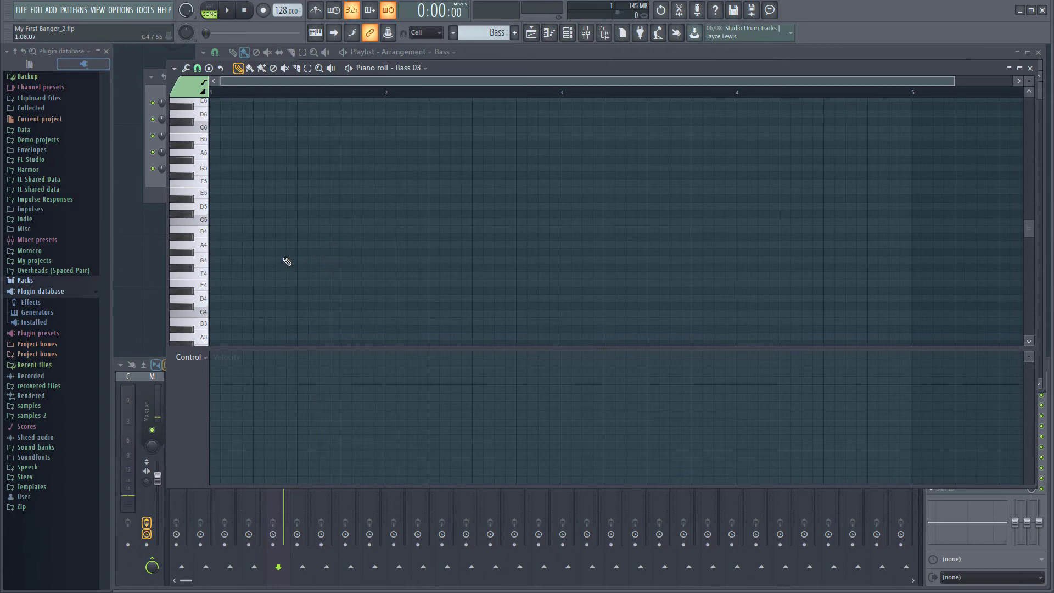
pyautogui.click(214, 260)
pyautogui.click(236, 253)
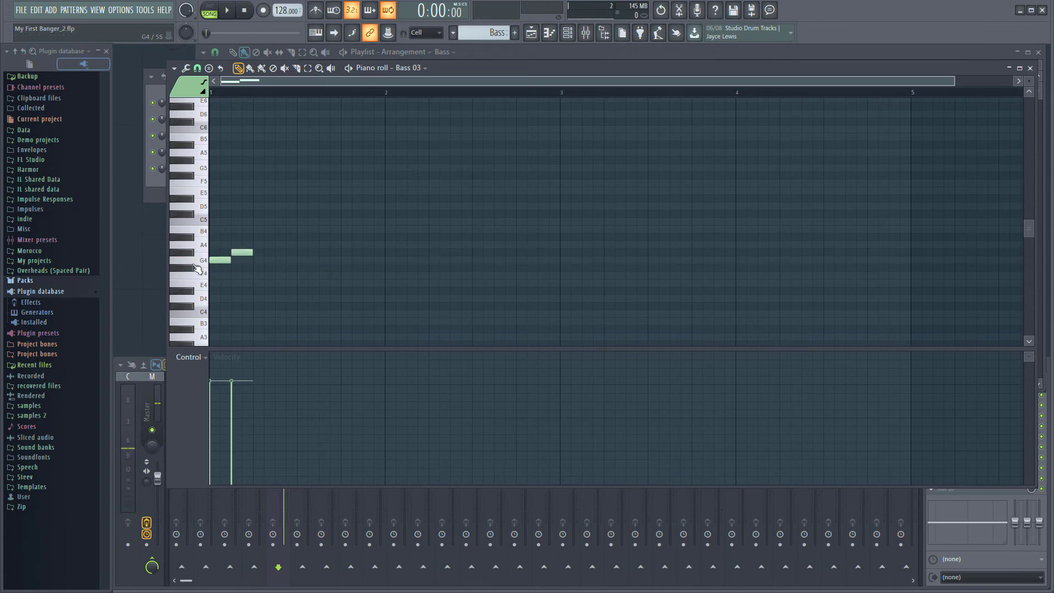
pyautogui.scroll(3, 236, 255)
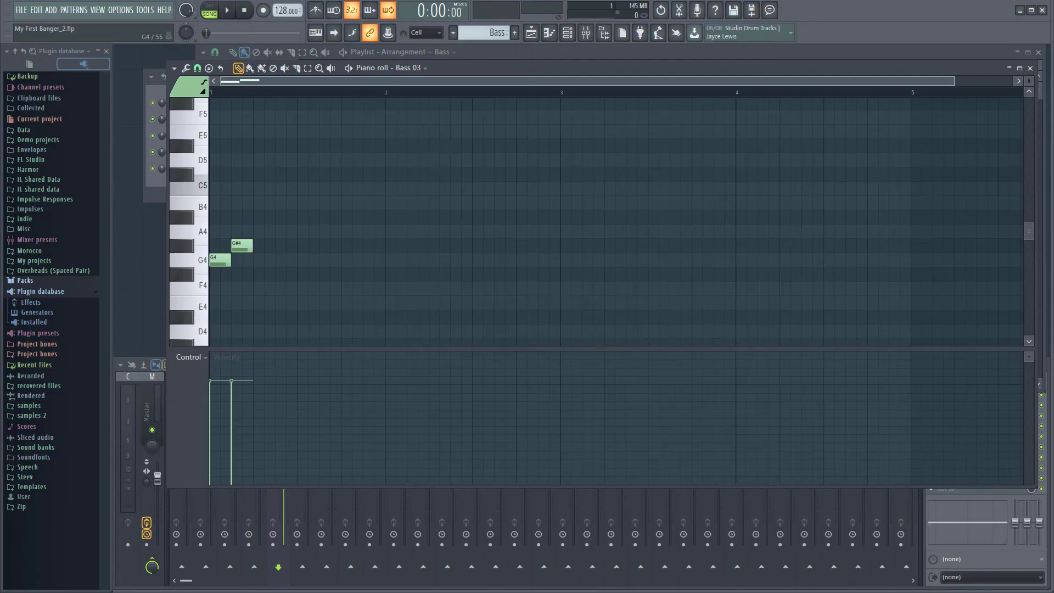
pyautogui.rightClick(220, 260)
pyautogui.rightClick(244, 247)
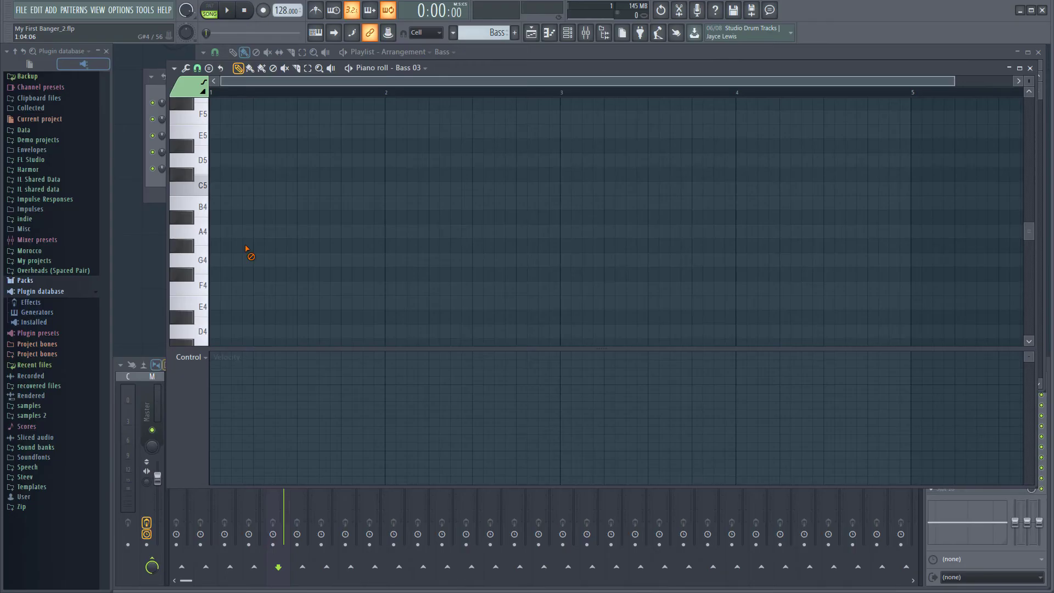
# Preview pitches during playback, then place five D3 notes across bar 1.
pyautogui.press('space')
pyautogui.scroll(-3, 219, 280)
pyautogui.click(187, 211)
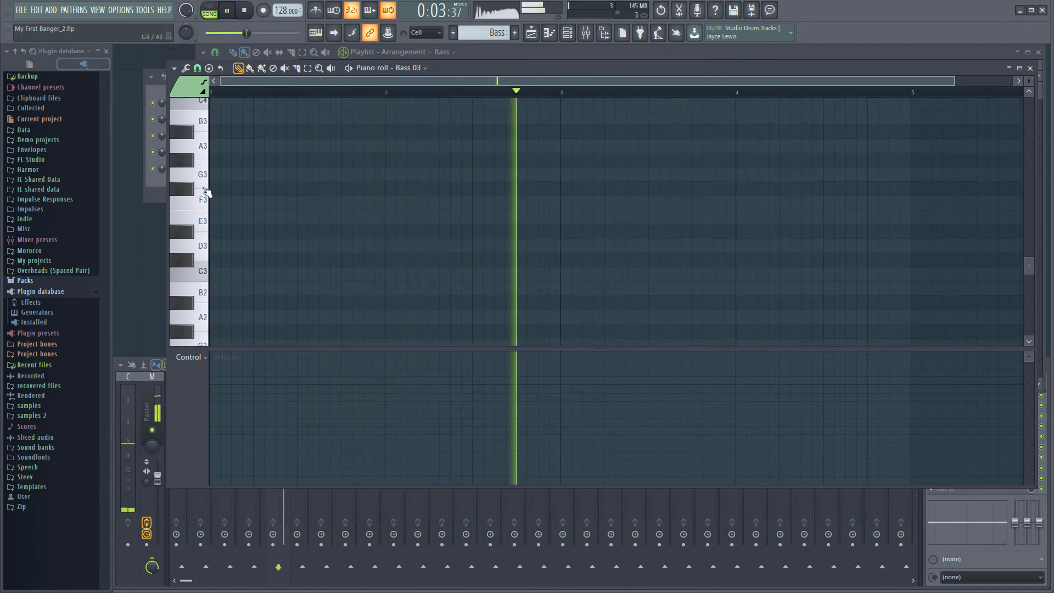
pyautogui.click(202, 247)
pyautogui.scroll(2, 216, 249)
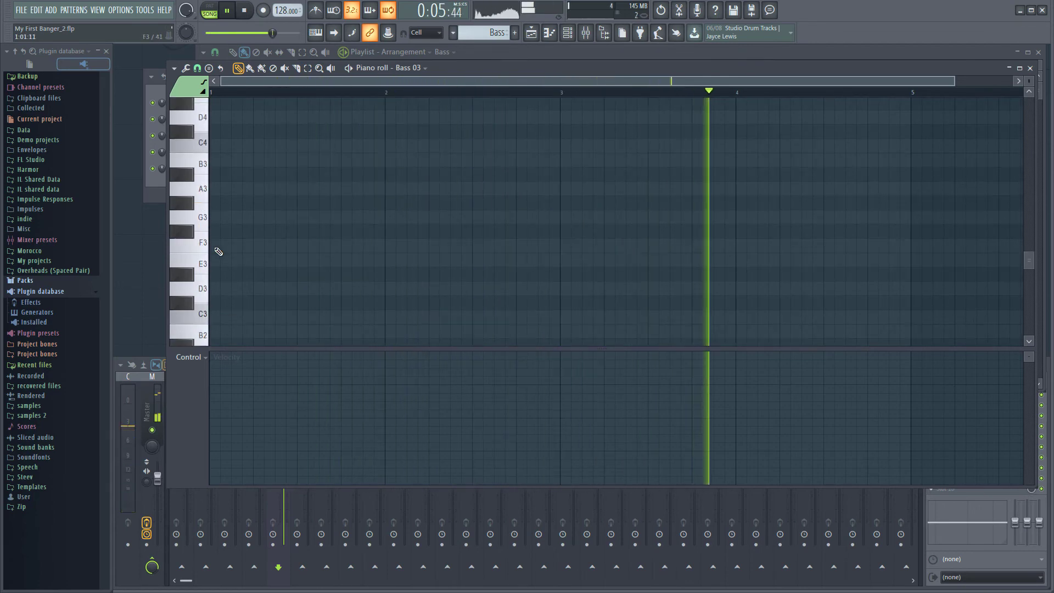
pyautogui.click(215, 288)
pyautogui.click(253, 288)
pyautogui.click(300, 288)
pyautogui.click(323, 289)
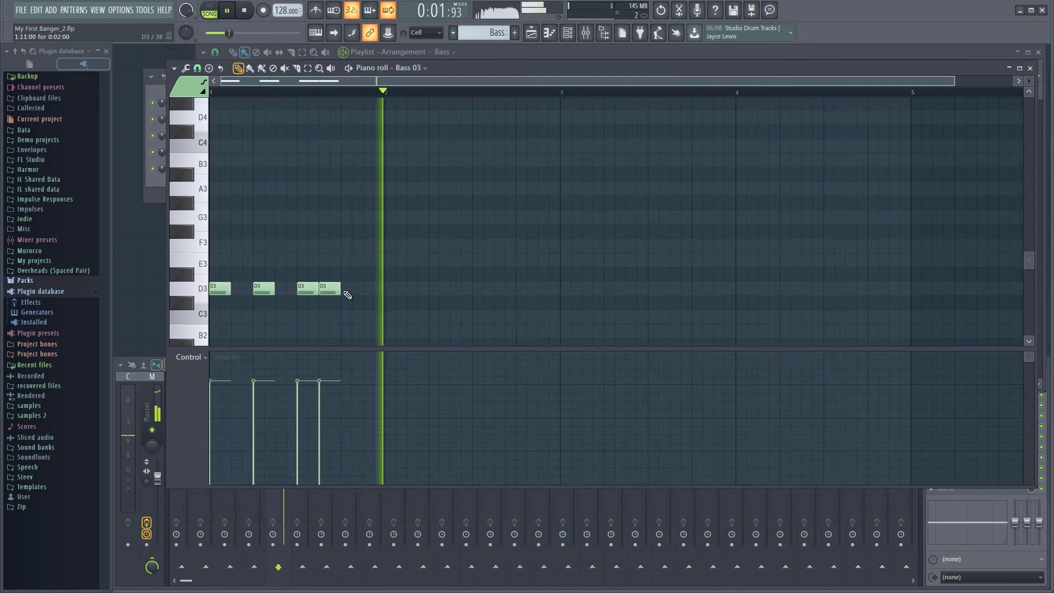
pyautogui.click(346, 289)
pyautogui.press('space')
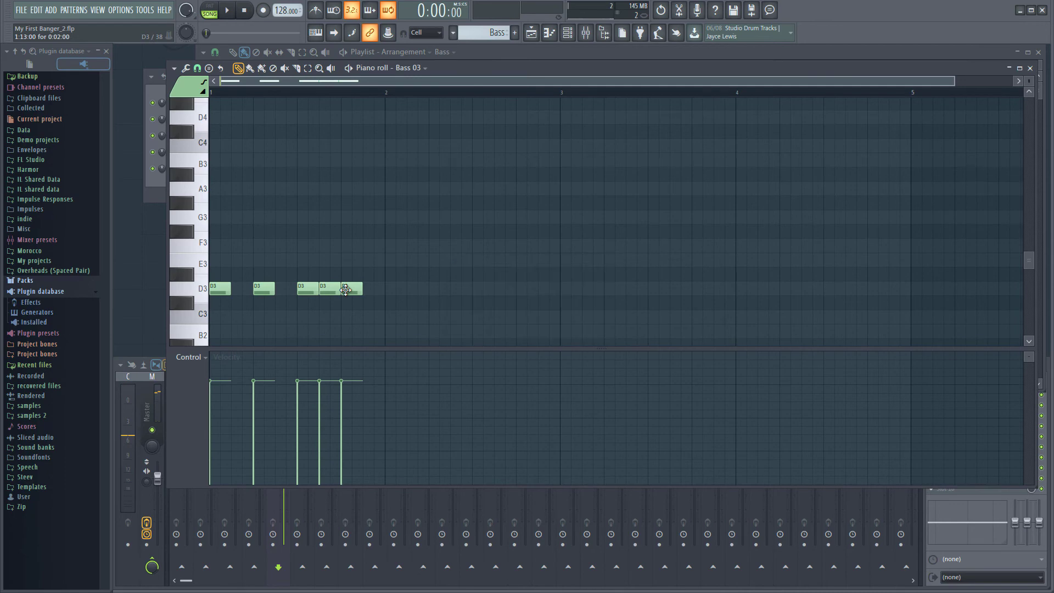
# Lower the Sytrus mixer insert 5 fader to 67% (-8.0 dB) while listening to playback.
pyautogui.press('F9')
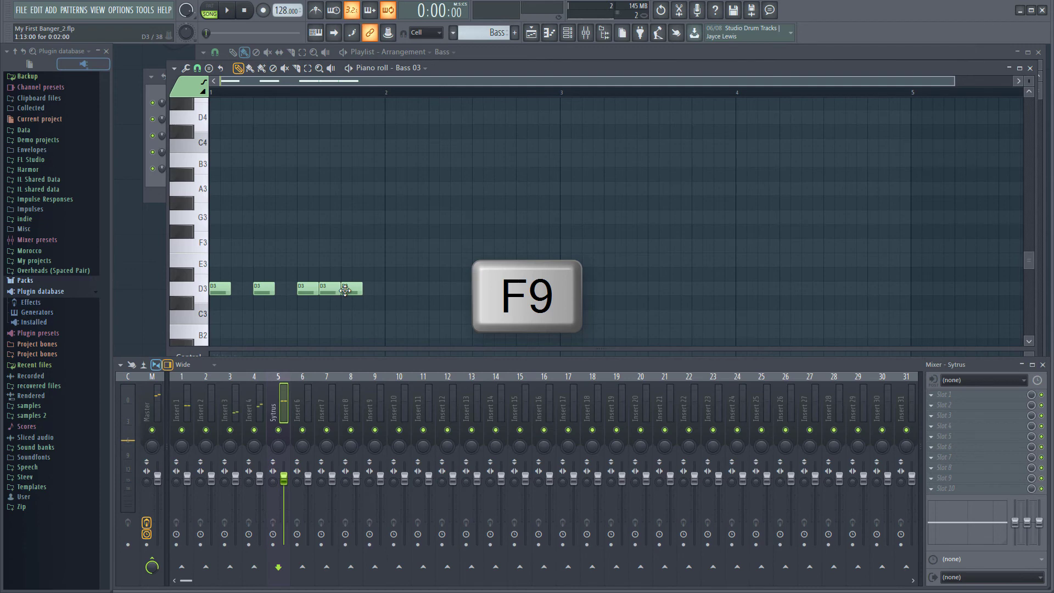
pyautogui.press('space')
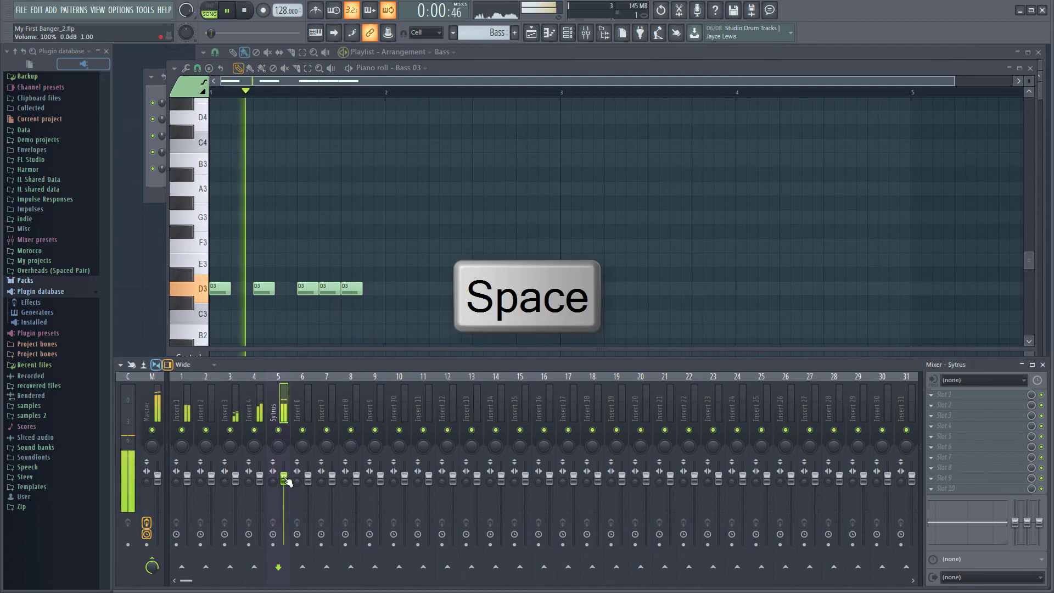
pyautogui.moveTo(284, 494); pyautogui.dragTo(285, 502)
pyautogui.press('space')
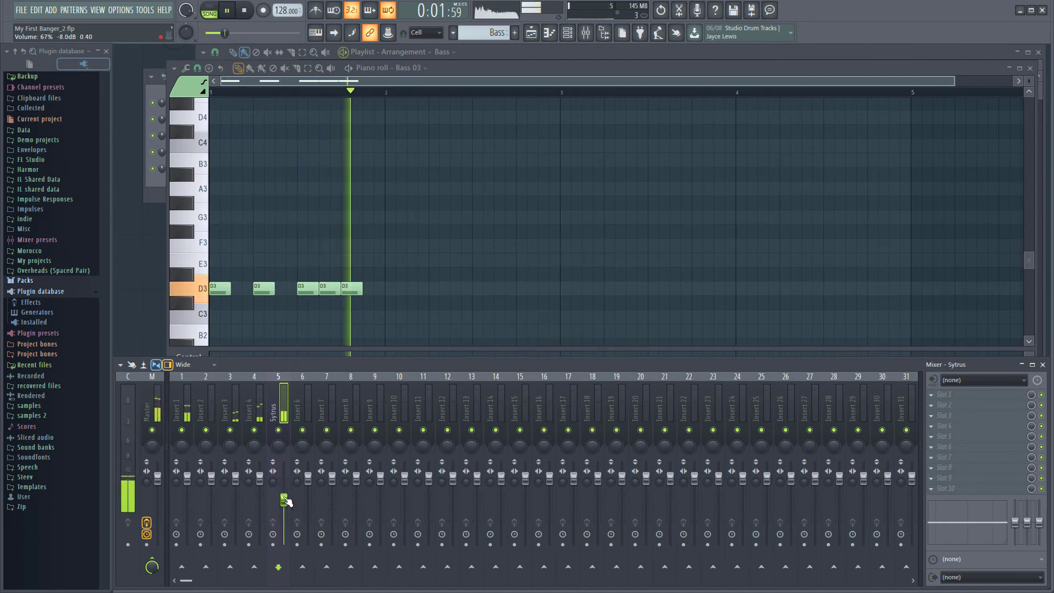
pyautogui.press('space')
# Enlarge the piano roll and place five F3 notes across bar 2.
pyautogui.doubleClick(453, 72)
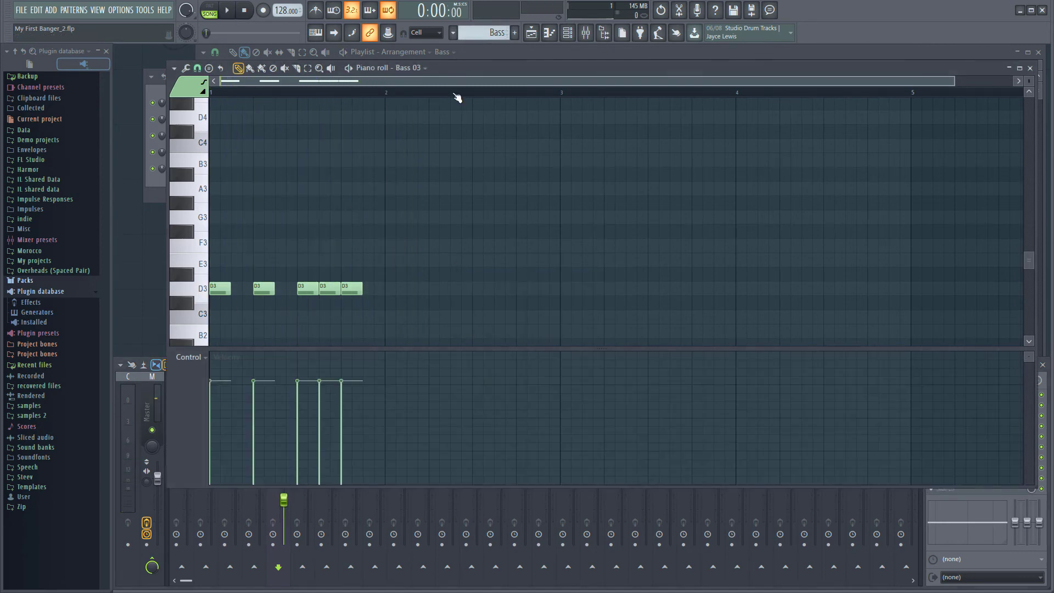
pyautogui.click(390, 248)
pyautogui.press('space')
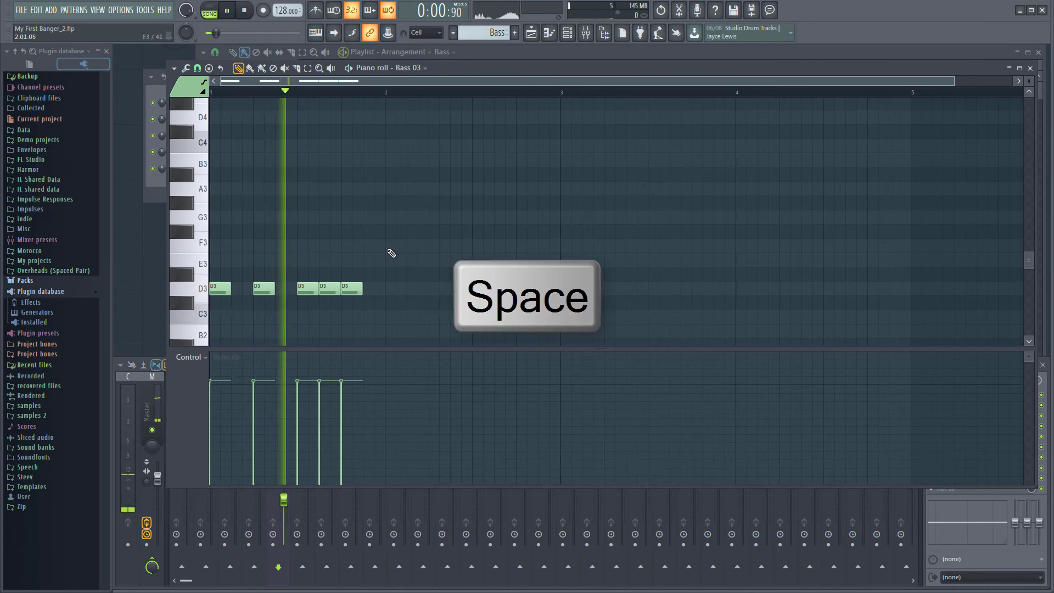
pyautogui.click(438, 247)
pyautogui.click(482, 246)
pyautogui.click(503, 247)
pyautogui.click(525, 248)
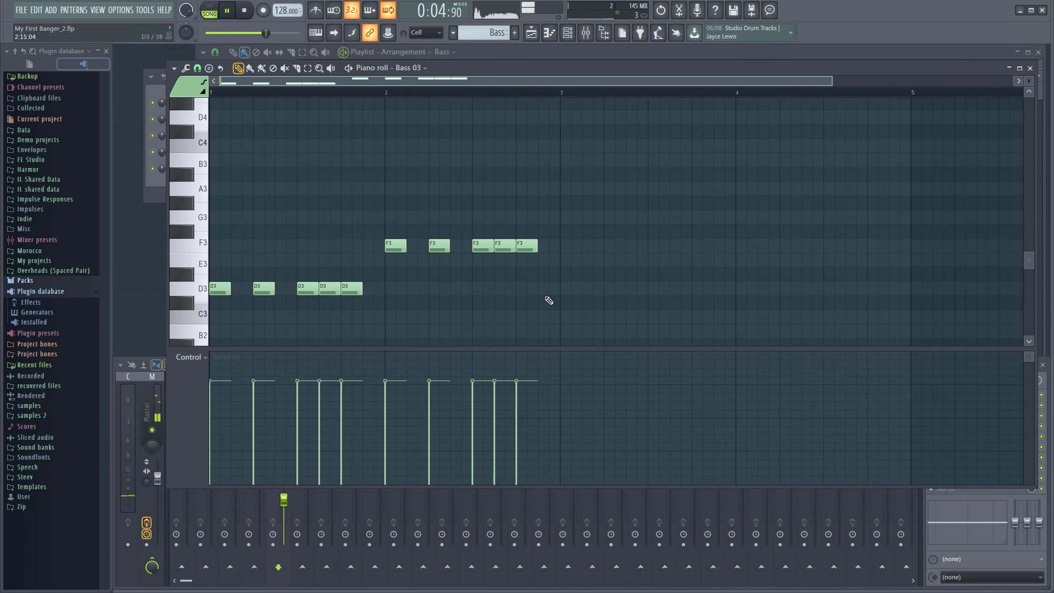
# Place five C3 notes across bar 3.
pyautogui.click(564, 318)
pyautogui.click(608, 318)
pyautogui.press('space')
pyautogui.press('space')
pyautogui.click(653, 318)
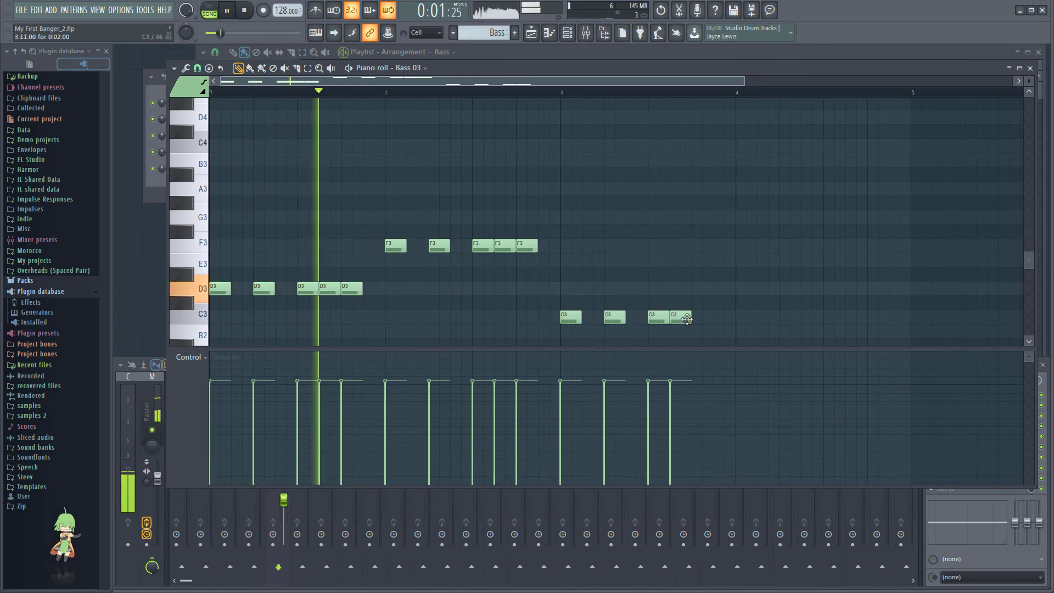
pyautogui.click(675, 318)
pyautogui.click(697, 318)
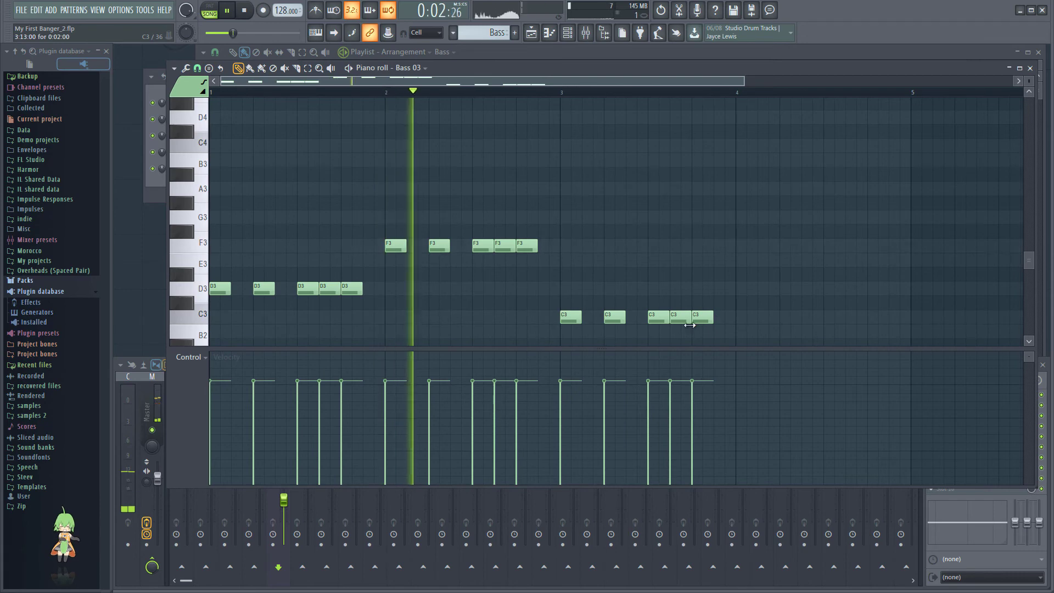
# Place five G3 notes across bar 4 to finish the four-bar bassline.
pyautogui.click(739, 217)
pyautogui.click(784, 219)
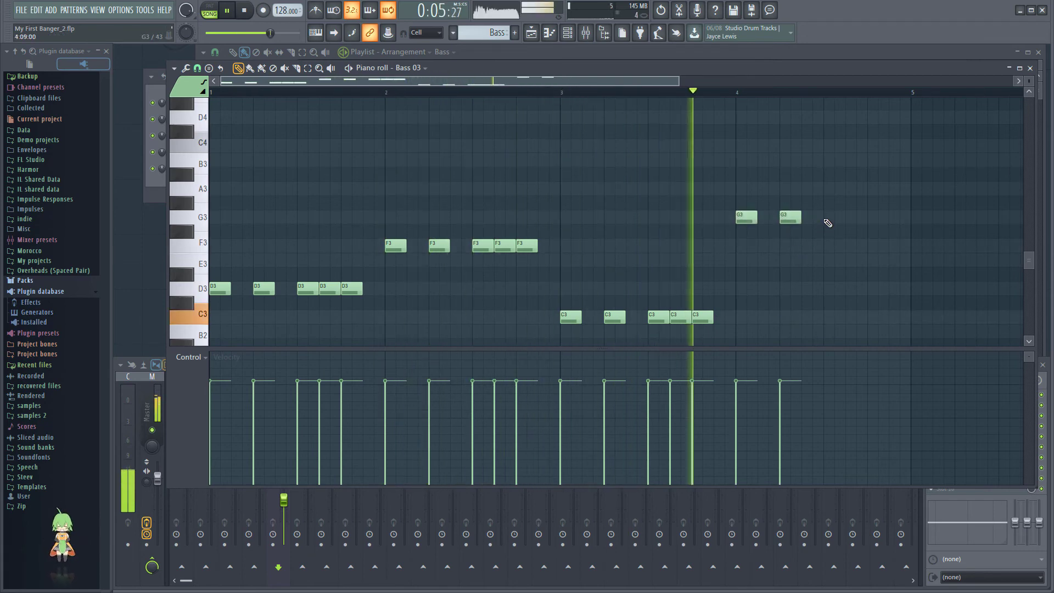
pyautogui.click(826, 218)
pyautogui.click(848, 219)
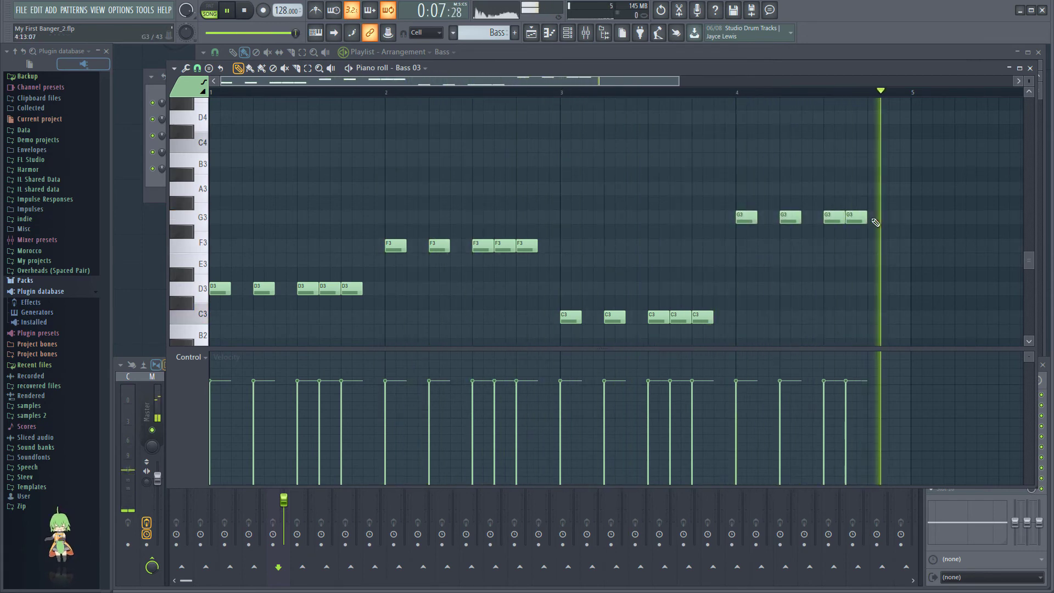
pyautogui.click(870, 218)
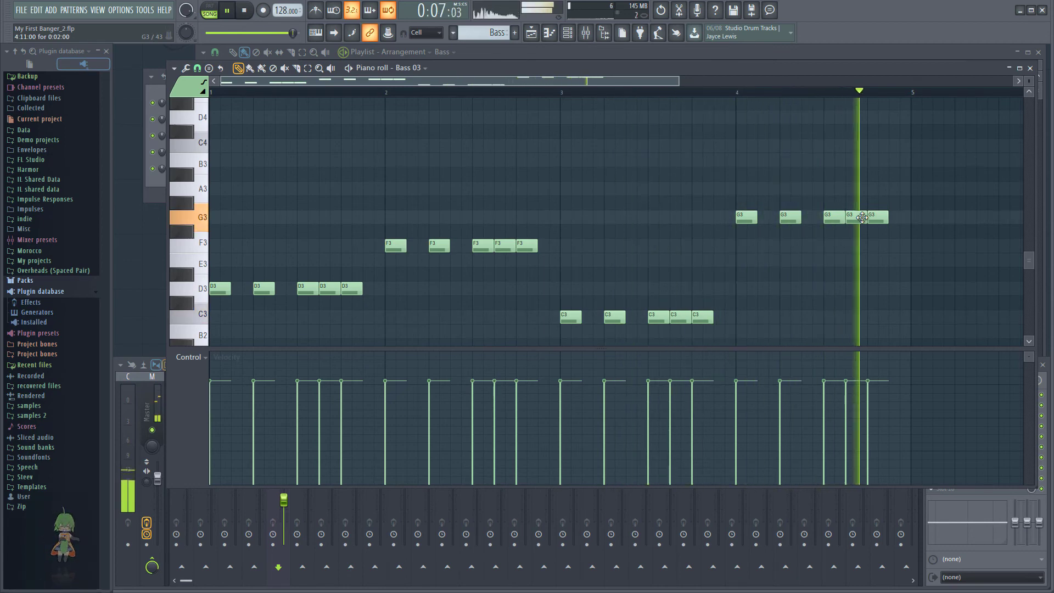
pyautogui.press('space')
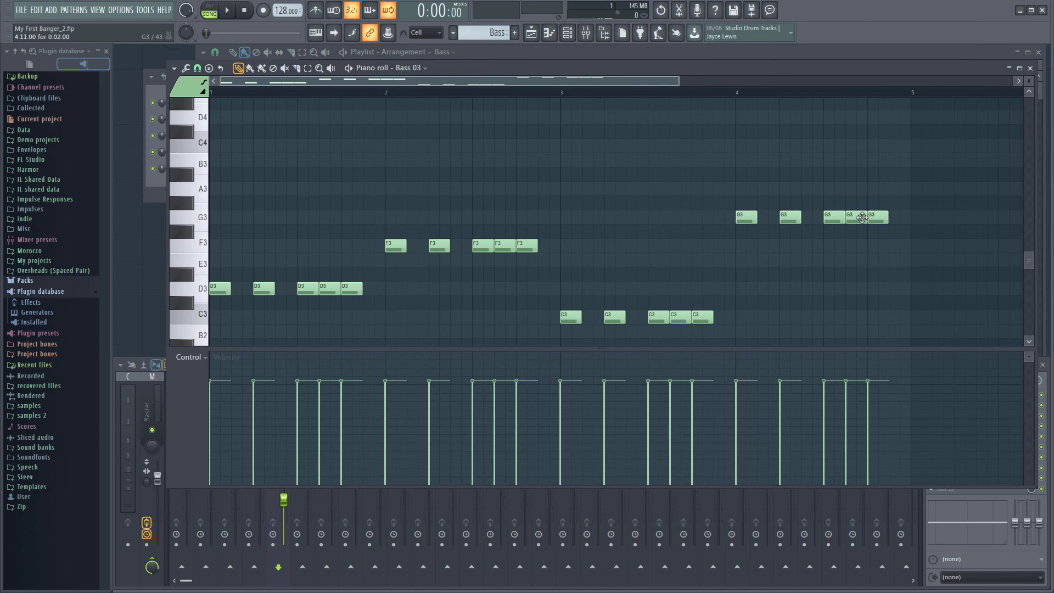
# Save the project with the four-bar D3, F3, C3, G3 bass line as a new version.
pyautogui.hotkey('ctrl', 'n')
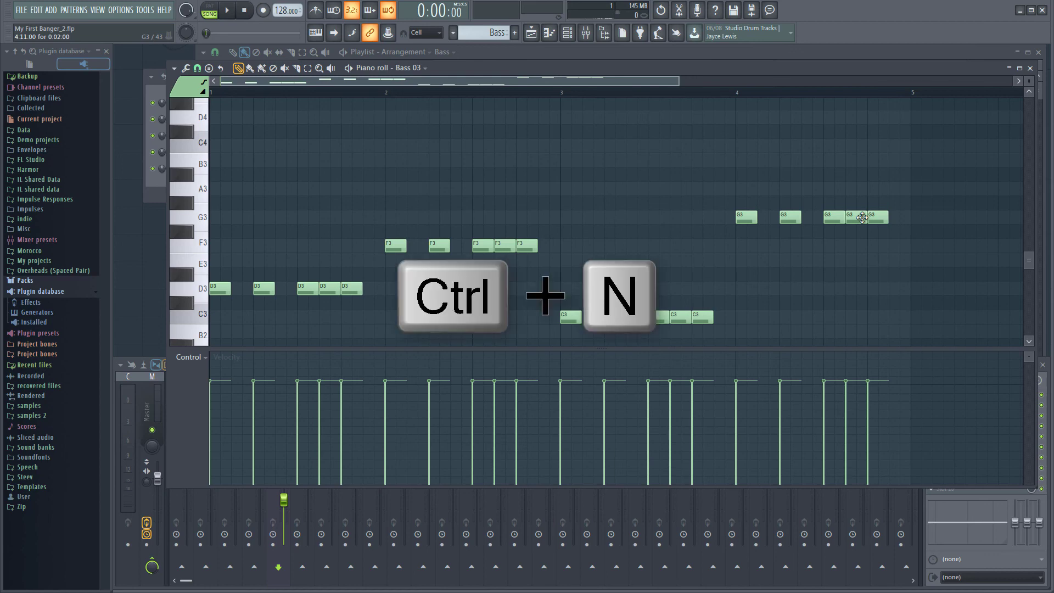